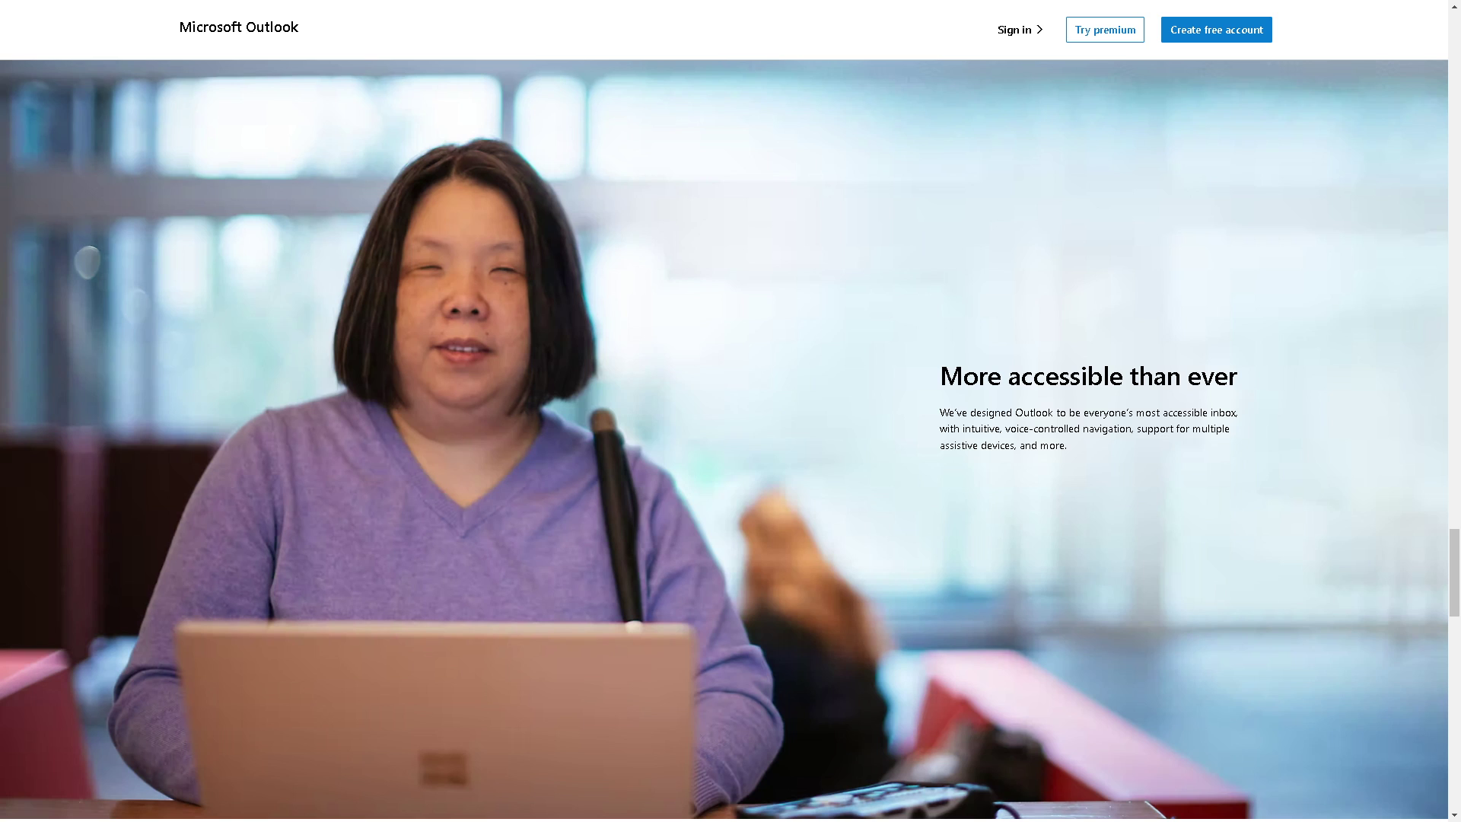
Scroll down the Outlook landing page and start creating a free Outlook account.
scroll(723, 441, "down", 15)
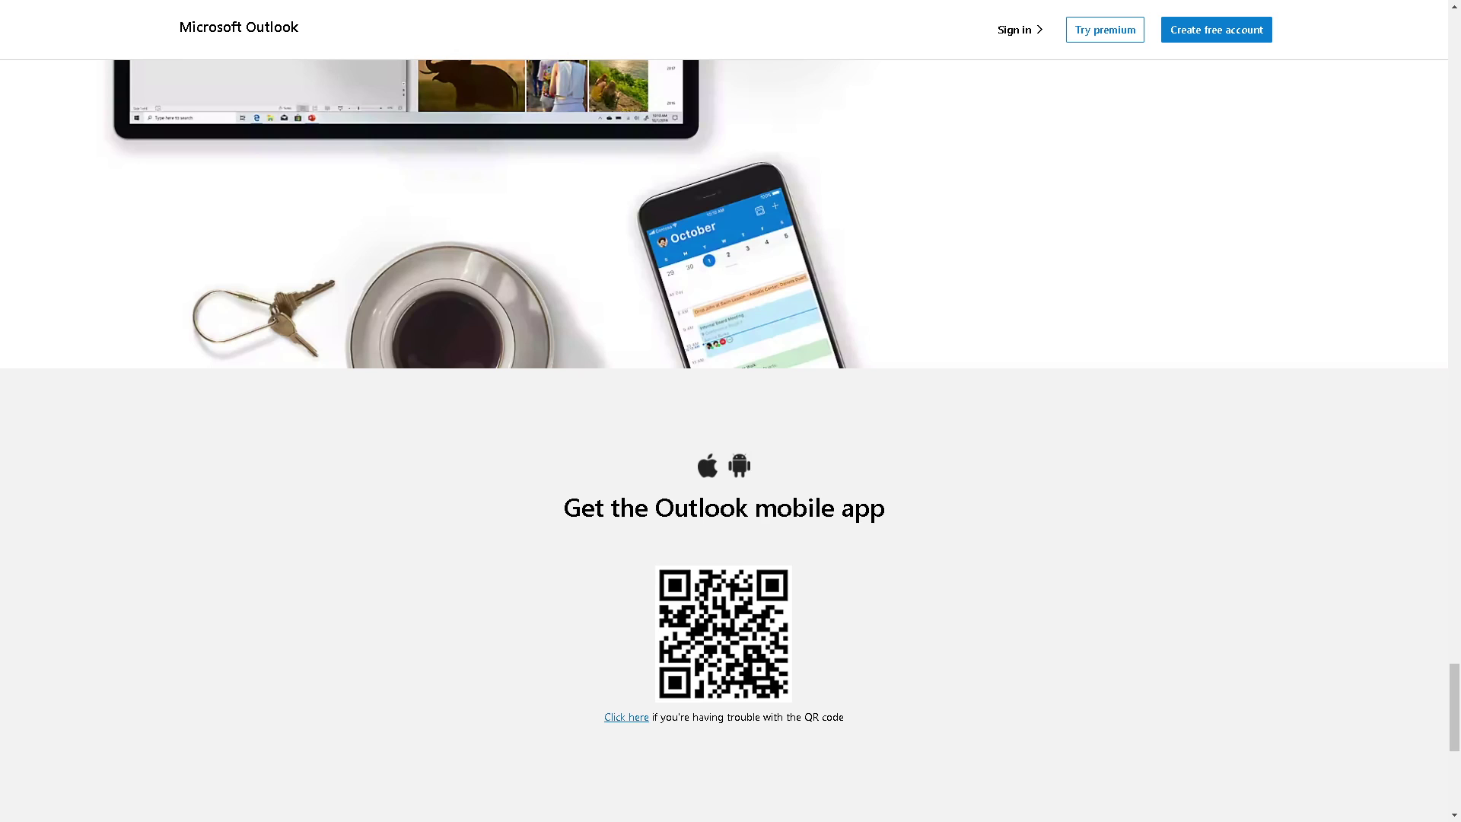
left_click(1213, 37)
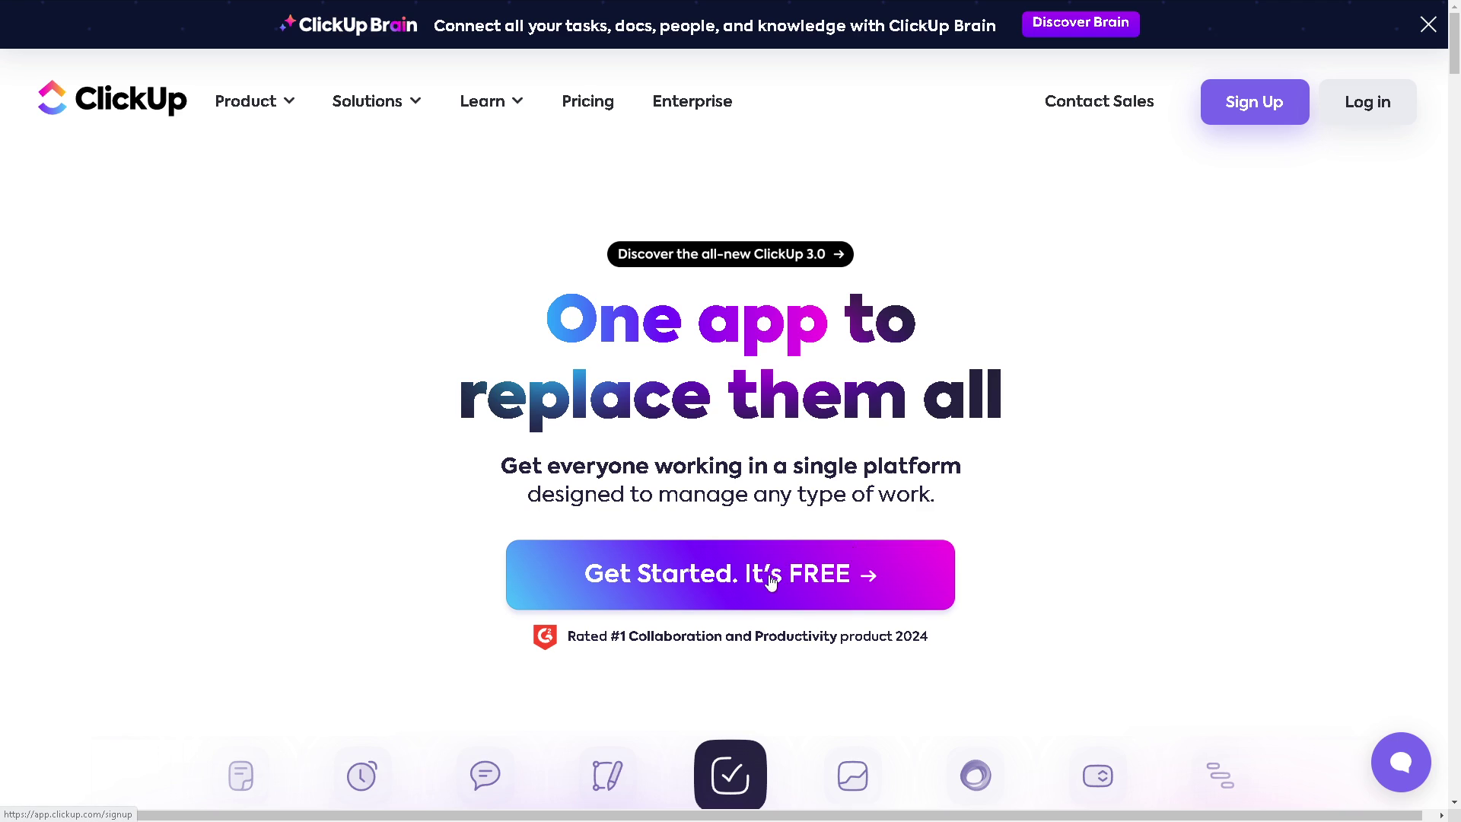
Use Get Started on the ClickUp homepage to enter the workspace's empty weekly timesheet.
left_click(740, 588)
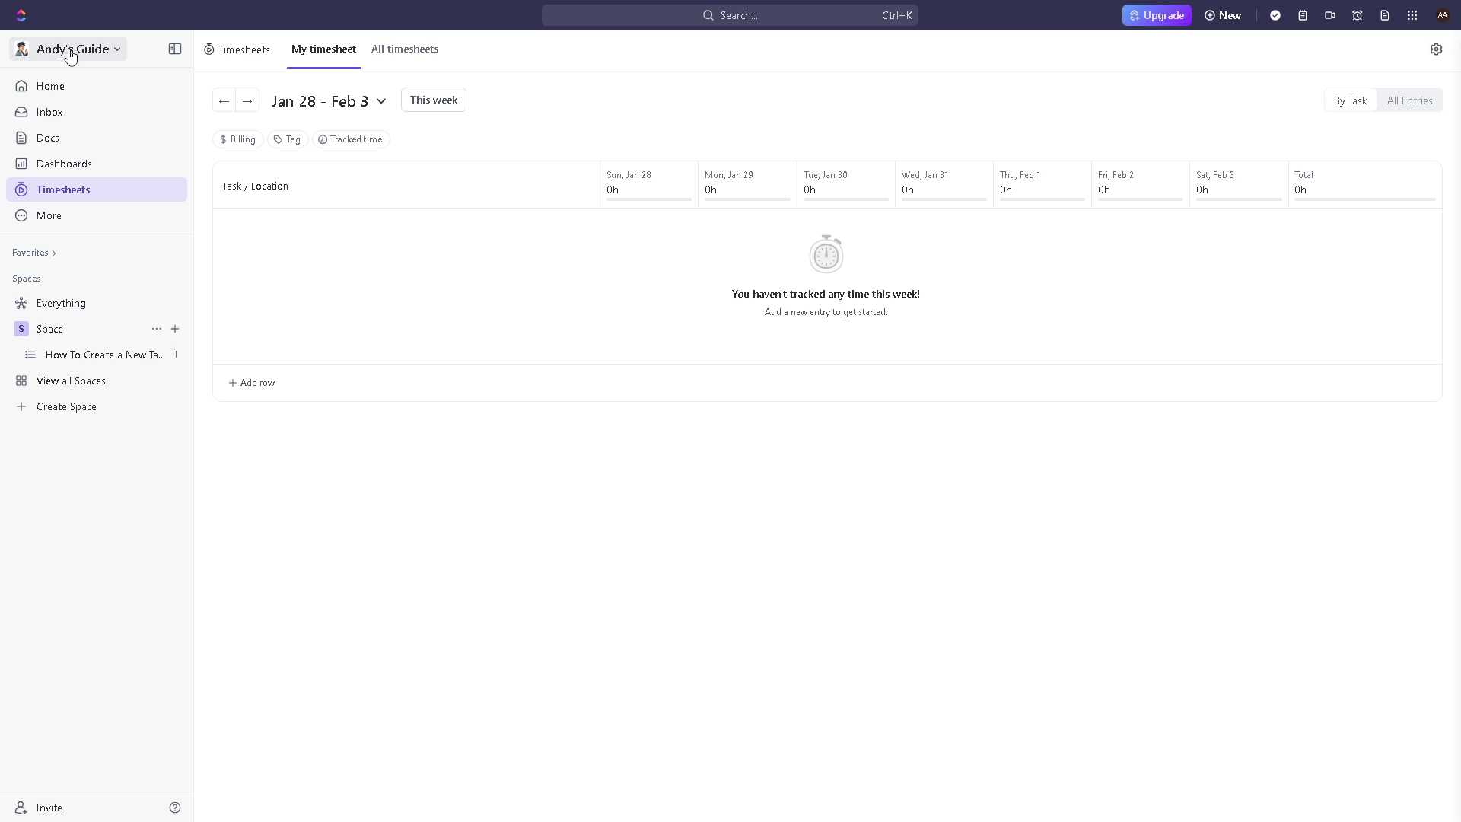
Go from the workspace menu through Settings and Integrations to the App Center.
left_click(70, 53)
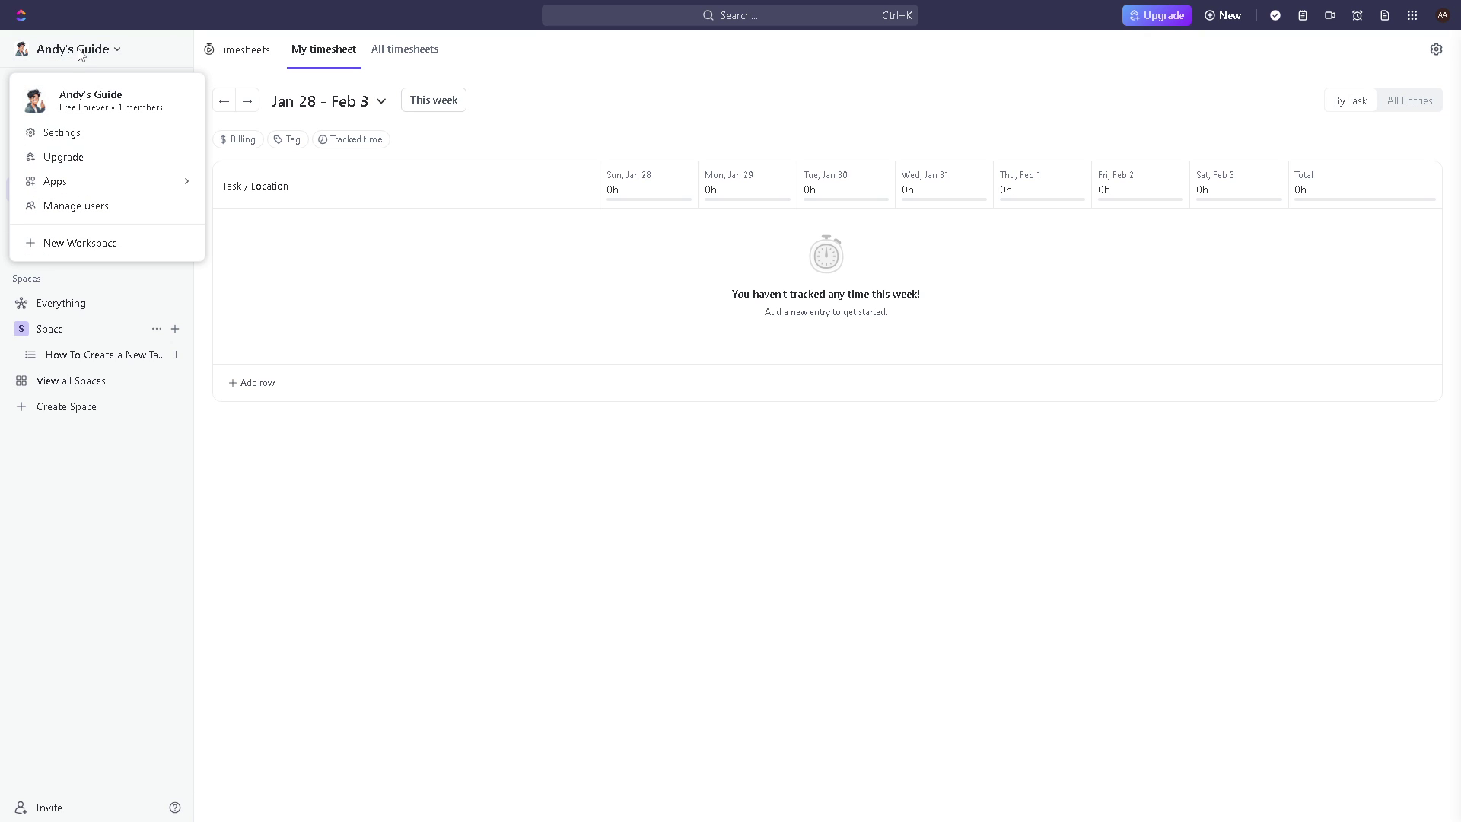
left_click(63, 134)
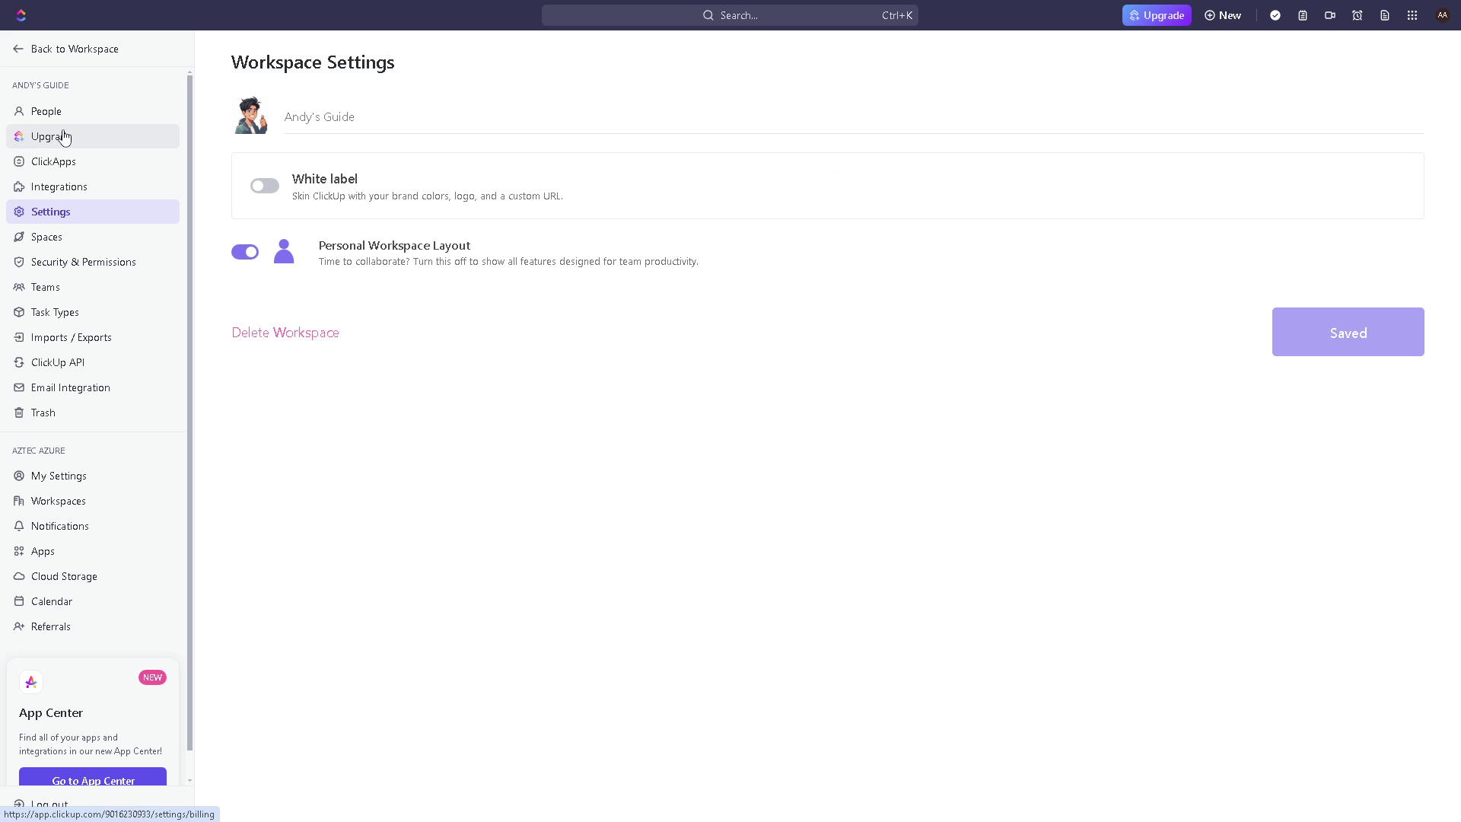
left_click(50, 191)
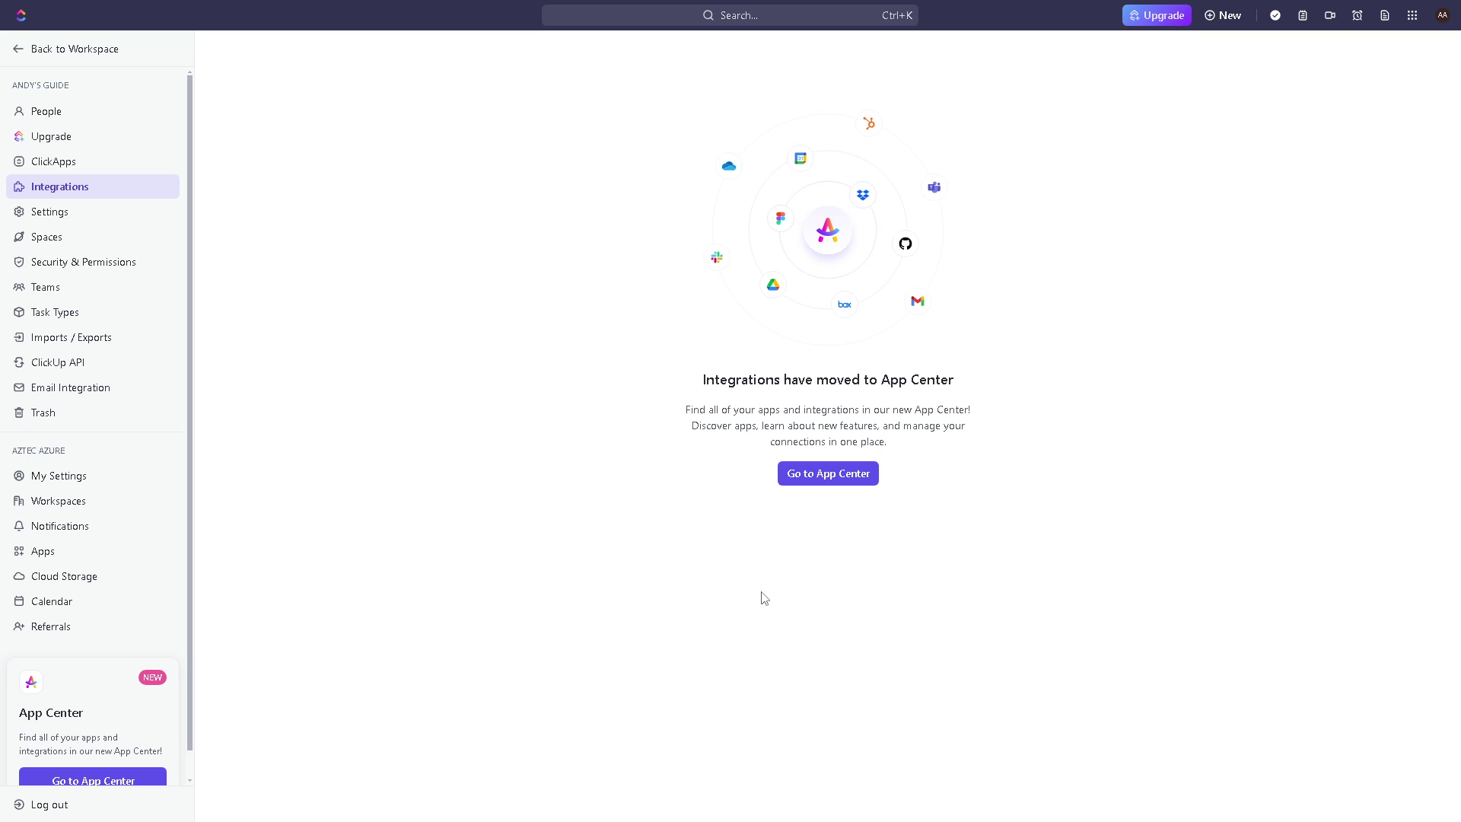
left_click(851, 485)
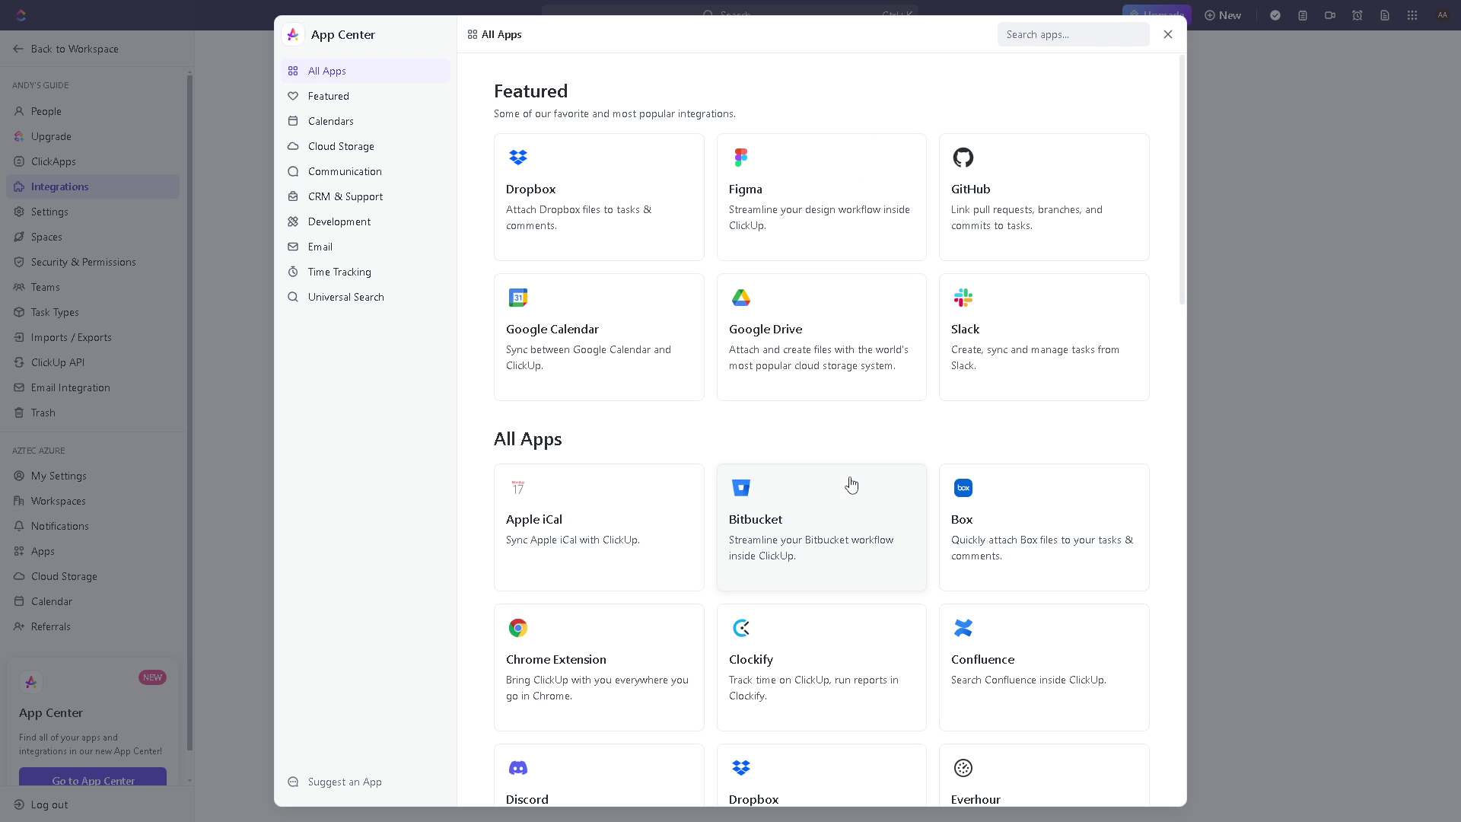
Filter the App Center to Calendars and configure the Outlook Calendar integration.
left_click(327, 125)
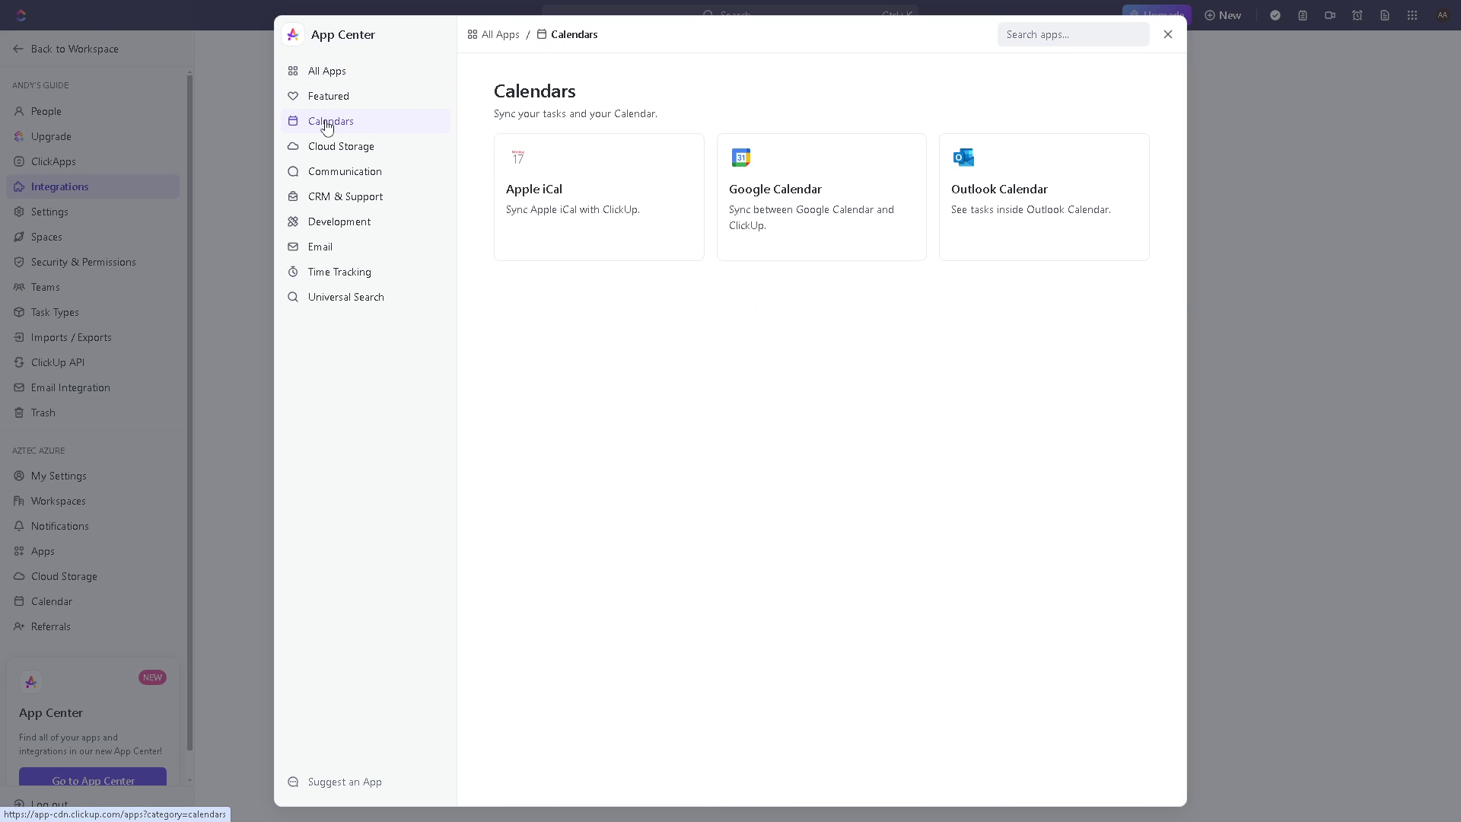
left_click(978, 191)
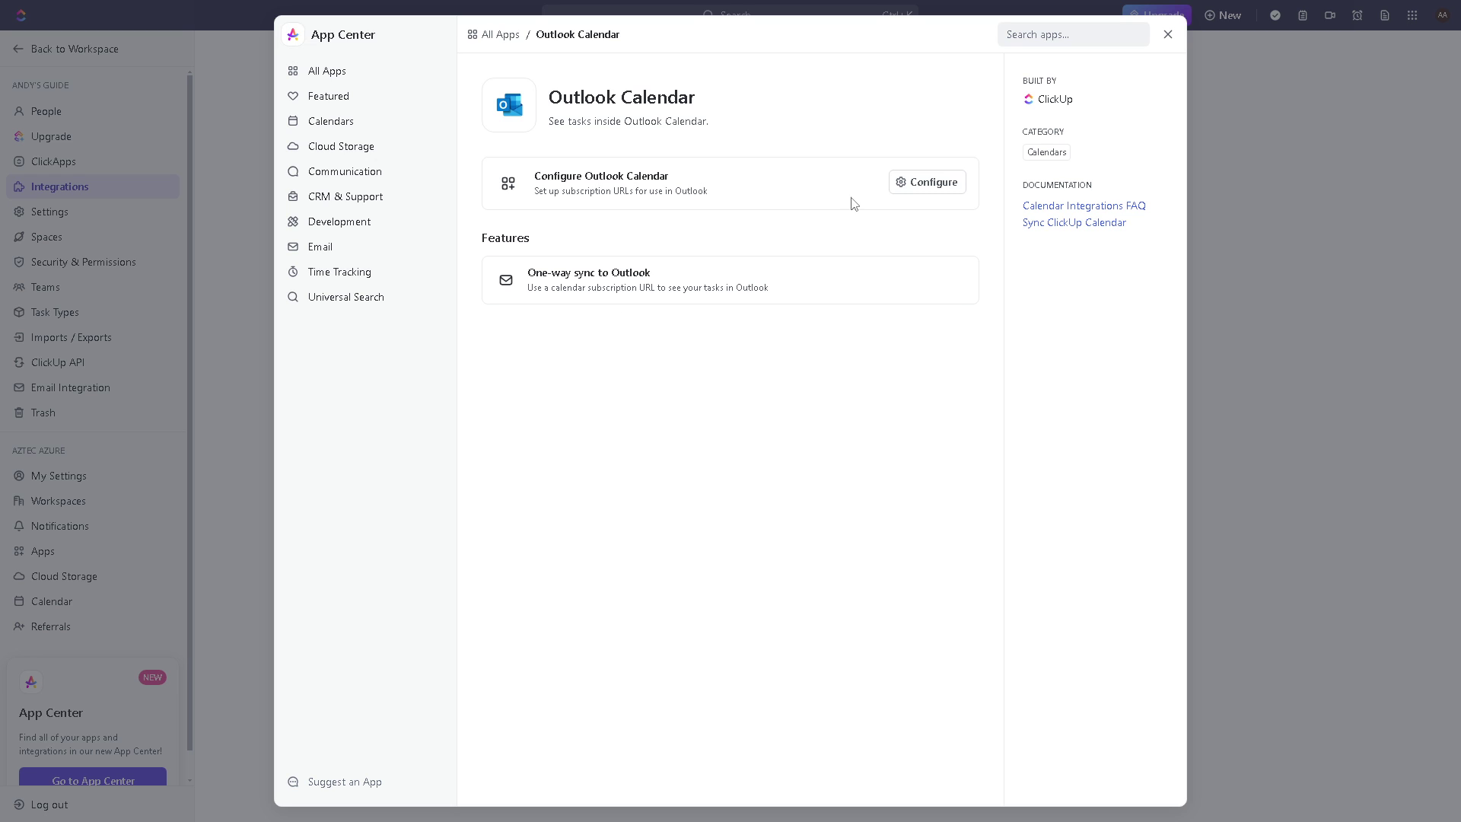
left_click(924, 188)
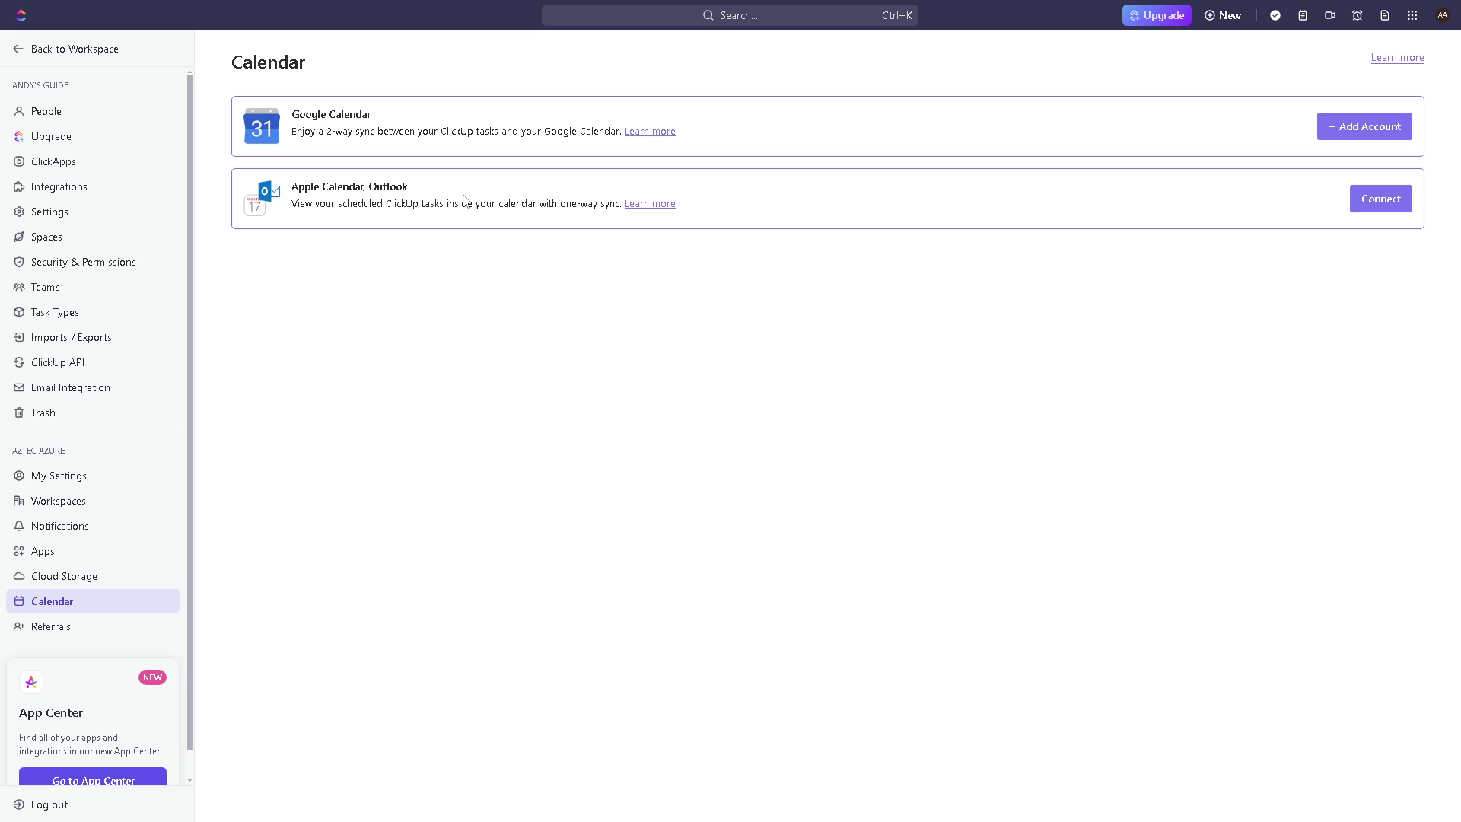
Connect Apple Calendar/Outlook sync for All tasks and save the settings.
left_click(1403, 210)
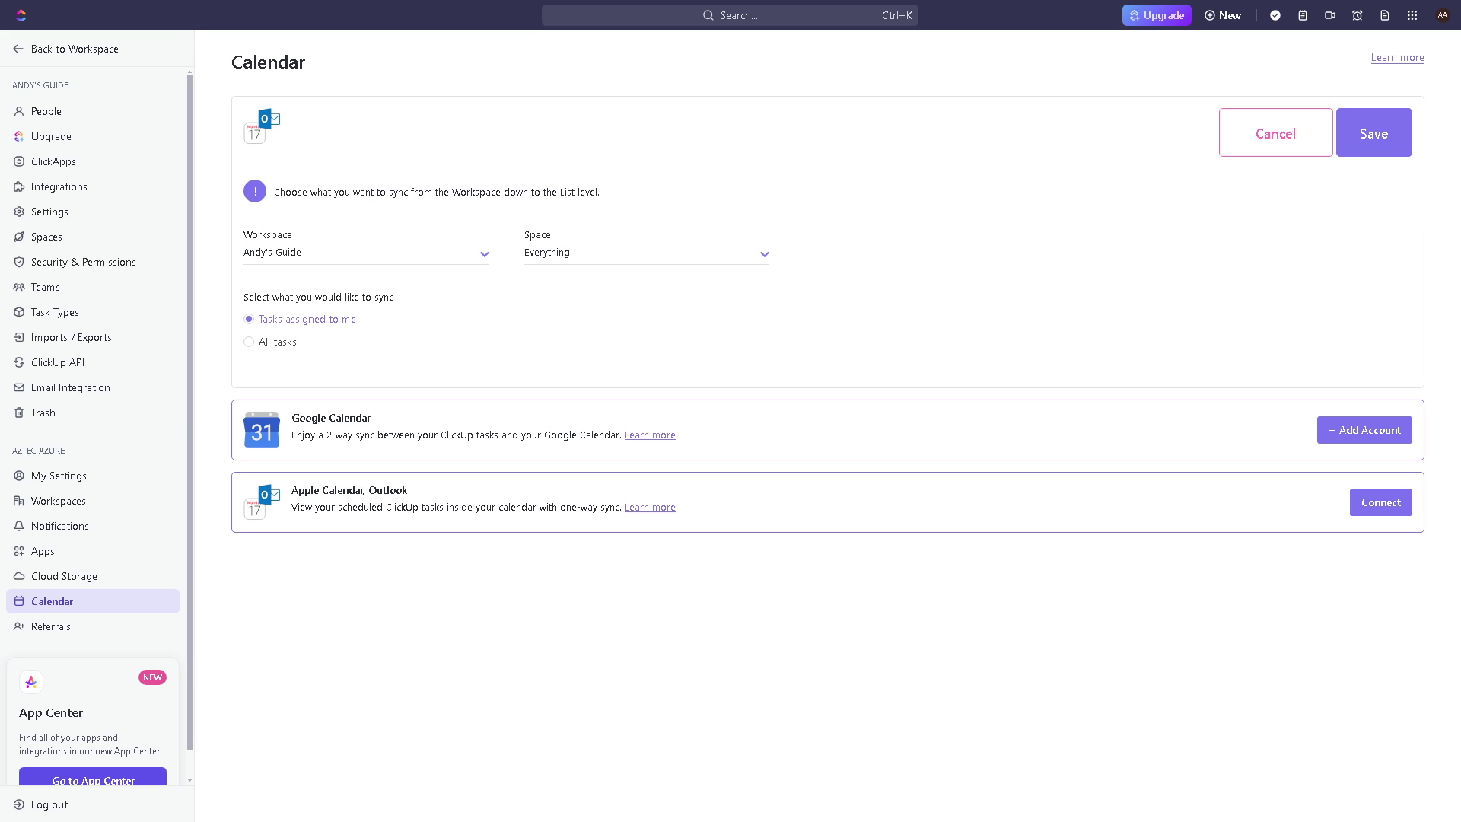
left_click(274, 347)
left_click(1370, 141)
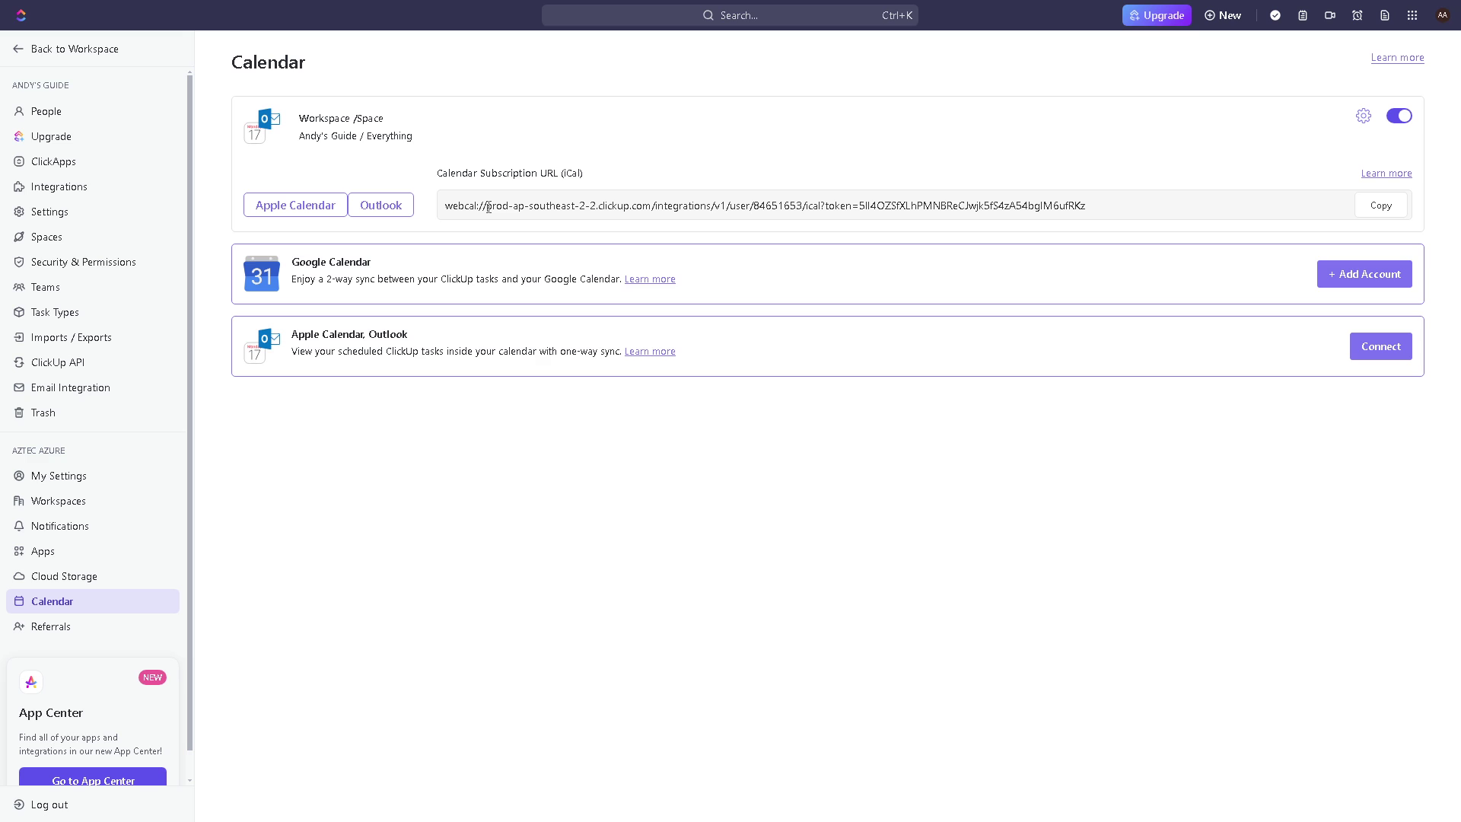
Copy the generated iCal subscription URL.
left_click(1382, 206)
left_click(1389, 355)
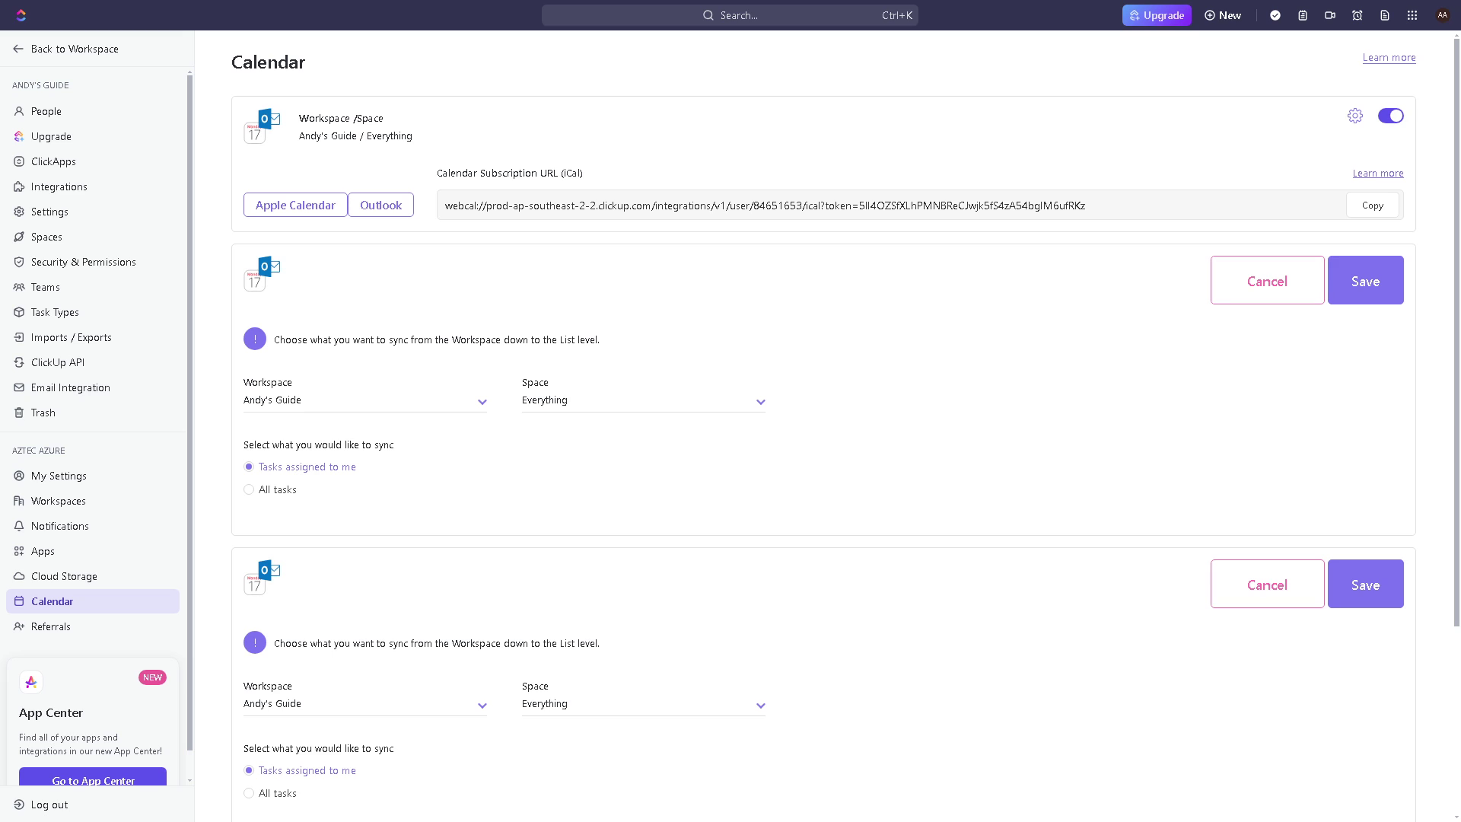
scroll(1095, 453, "down", 3)
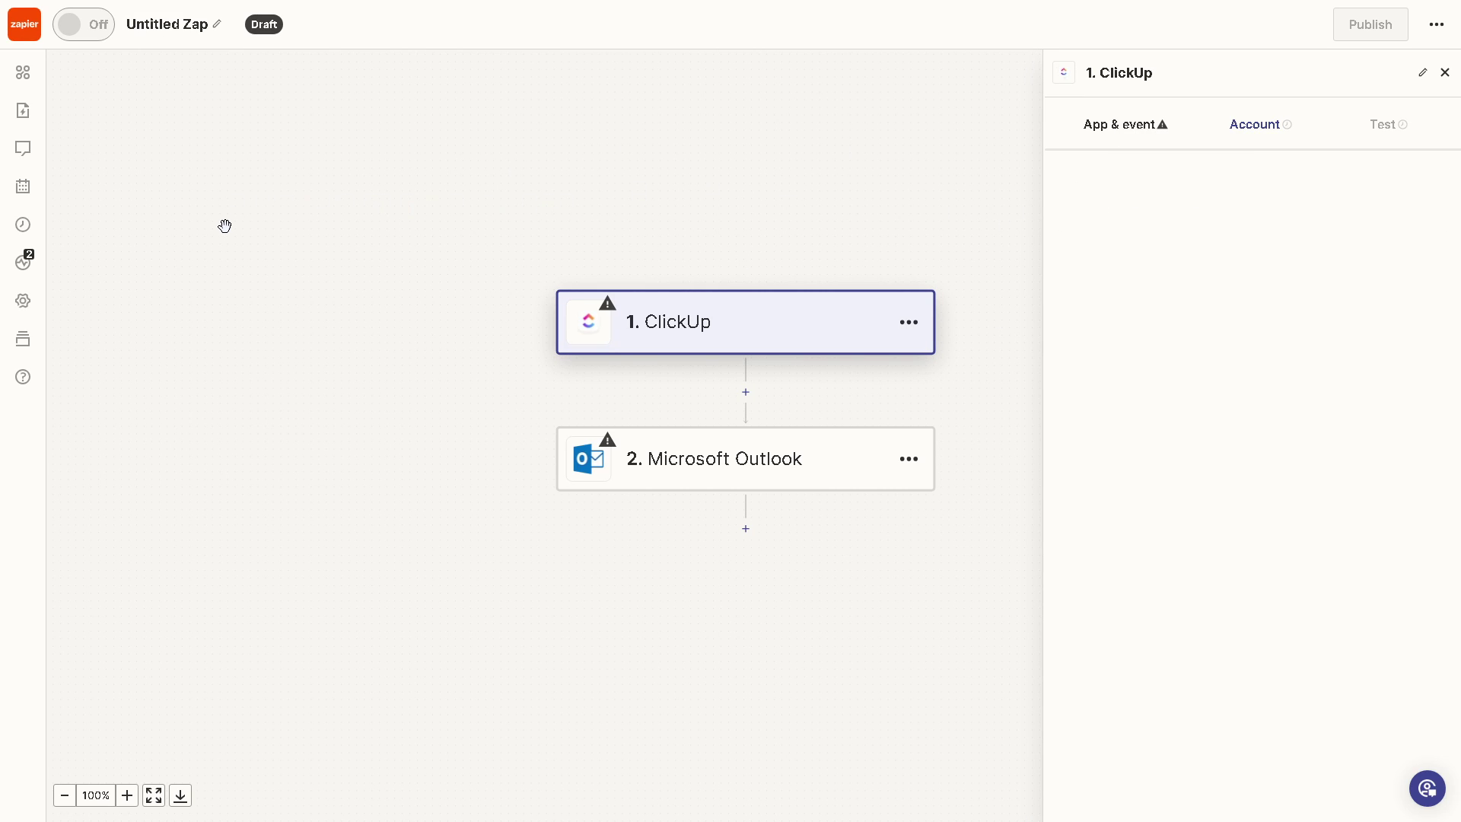
Rename the Untitled Zap to 'How to Integrate Clickup with Microsoft Outlook Calendar'.
left_click(167, 30)
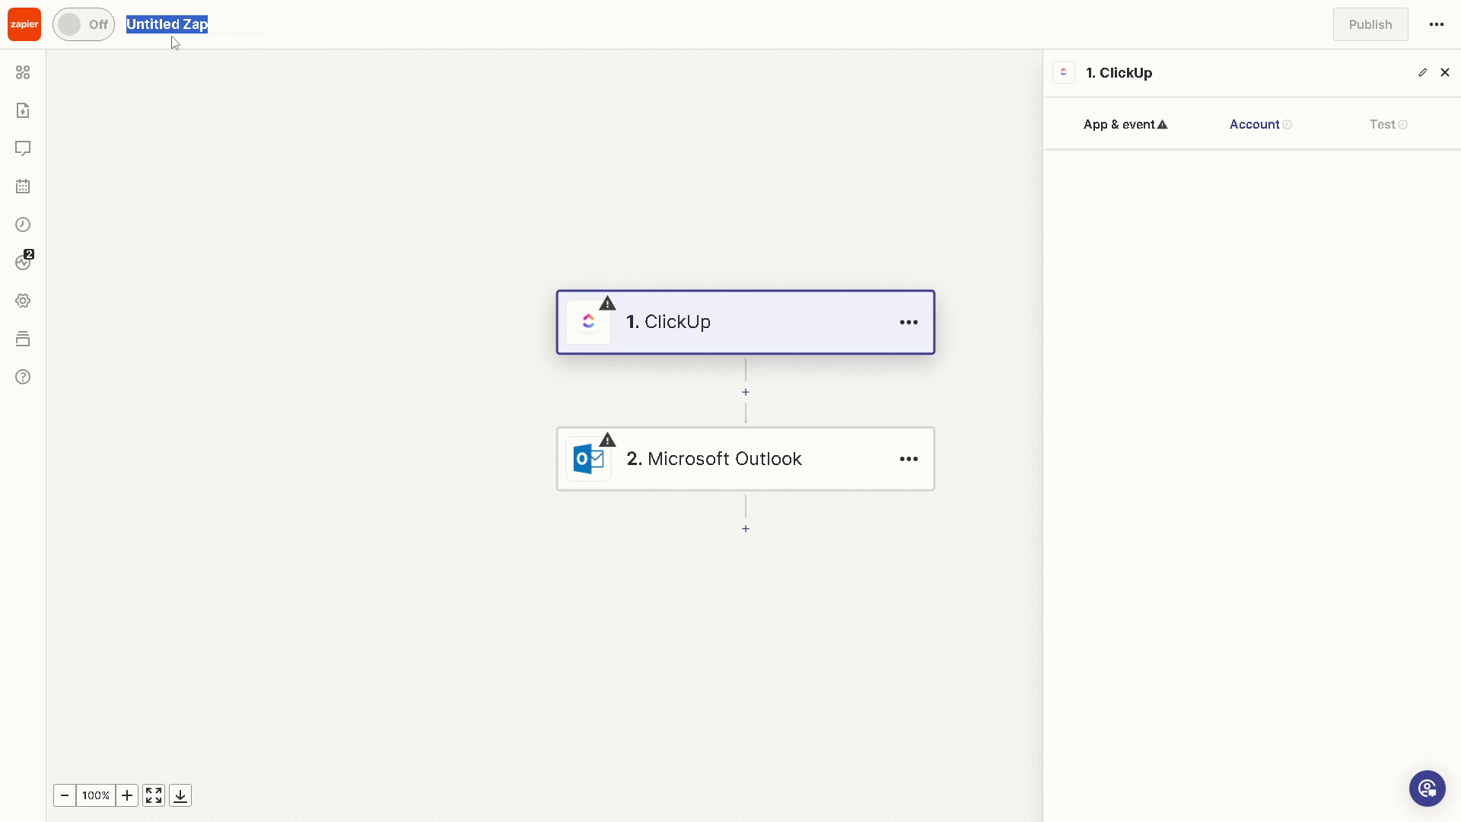
key("ctrl+v")
key("ctrl+z")
key("Return")
left_click(151, 26)
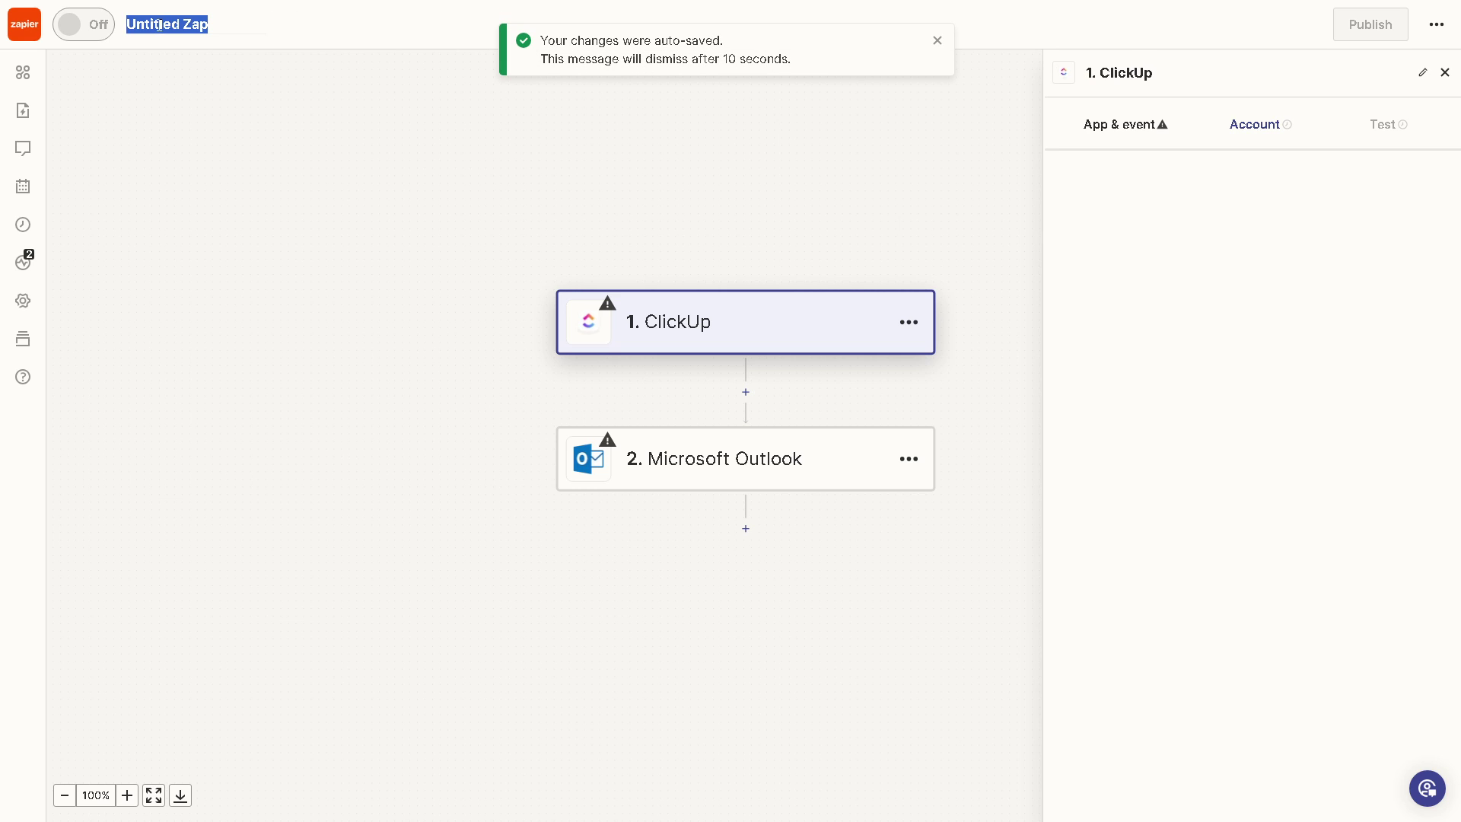
key("ctrl+v")
key("Return")
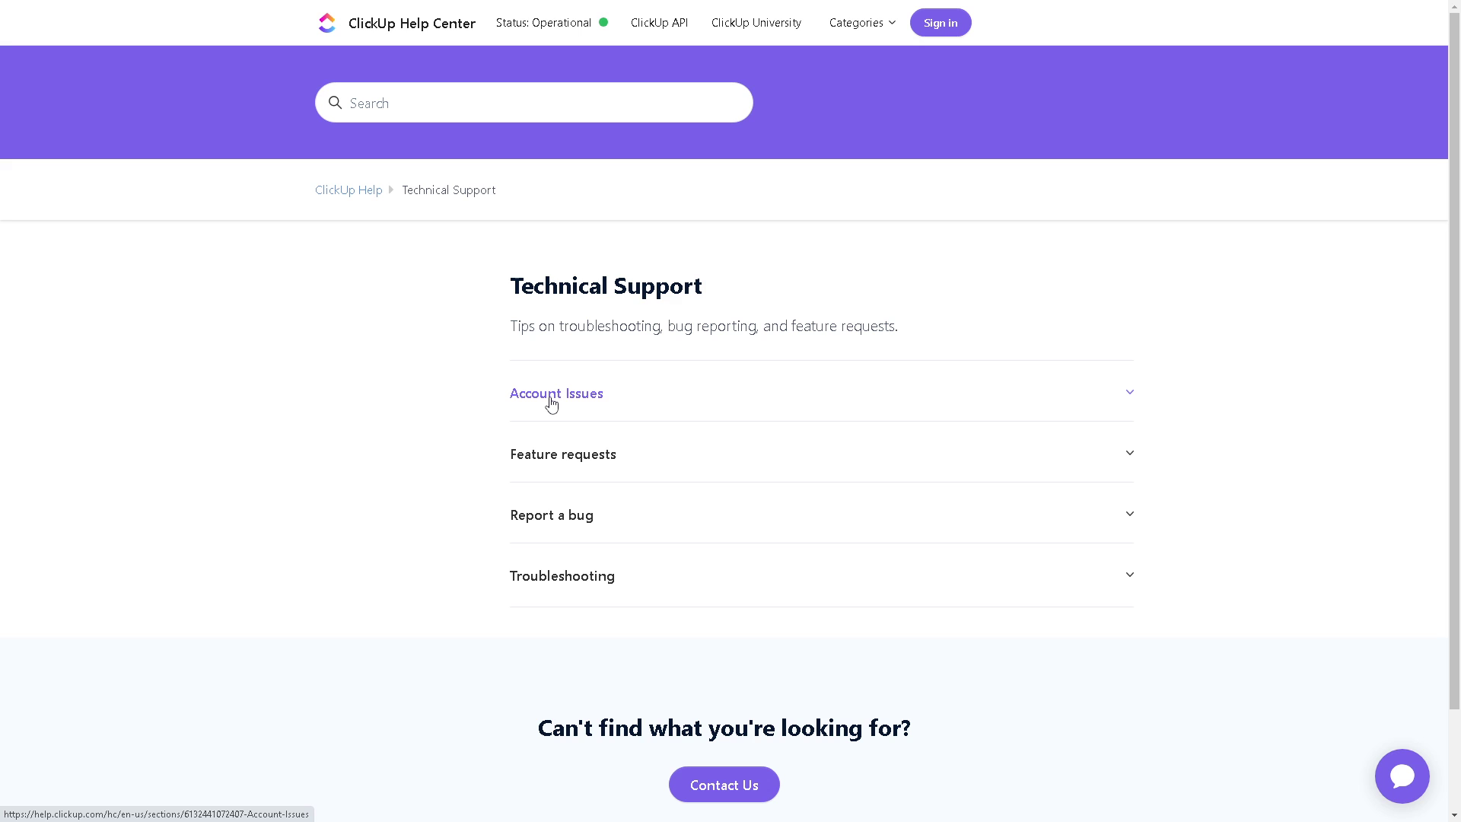
Open the ClickUp Support chat and scroll through its topic choices.
left_click(713, 795)
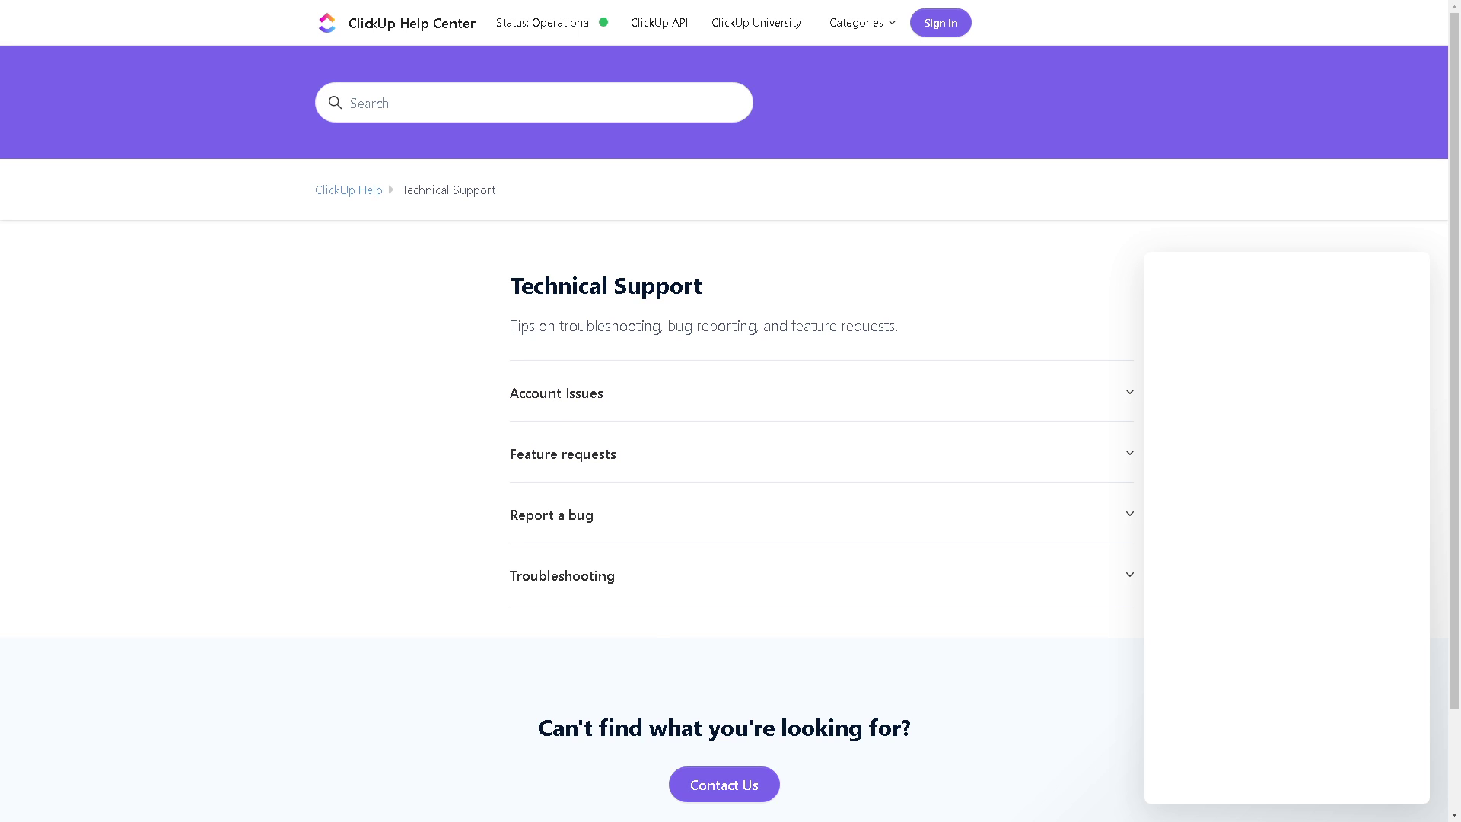
scroll(1027, 629, "down", 1)
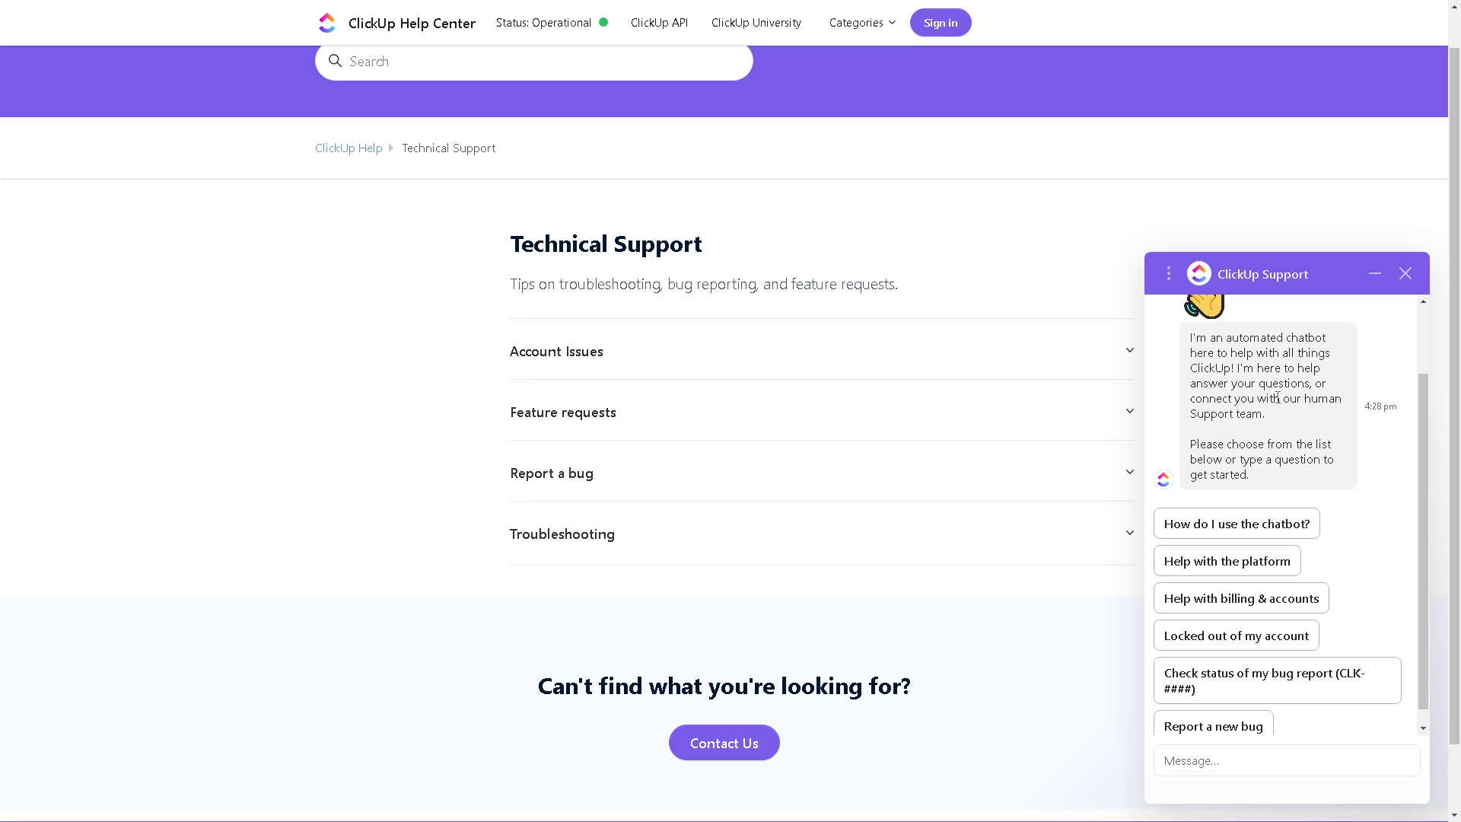
scroll(1257, 560, "down", 1)
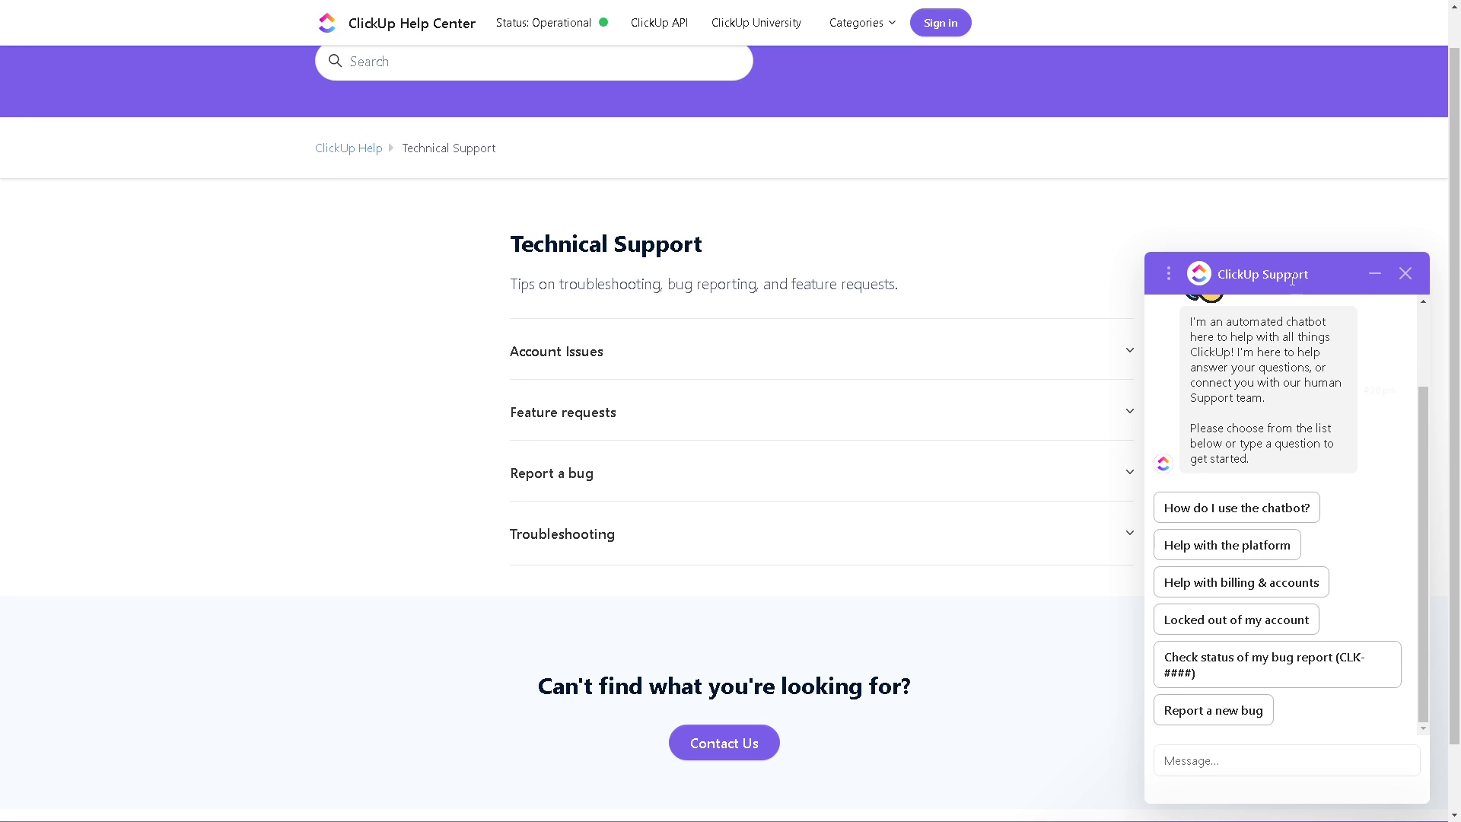
Close the support chat and show the Outlook integration help article maximized in full screen.
left_click(1405, 273)
key("F11")
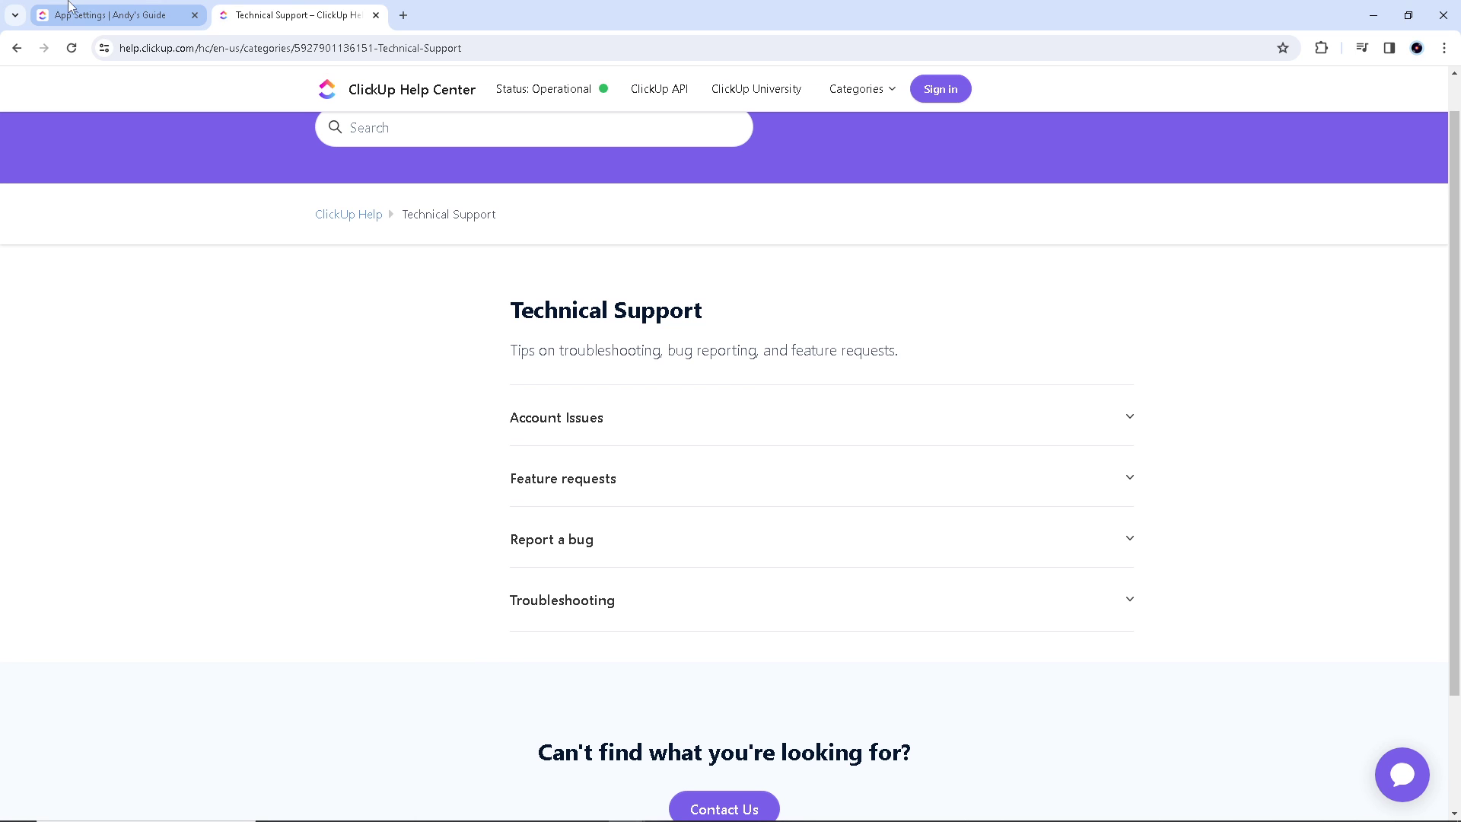
left_click(69, 4)
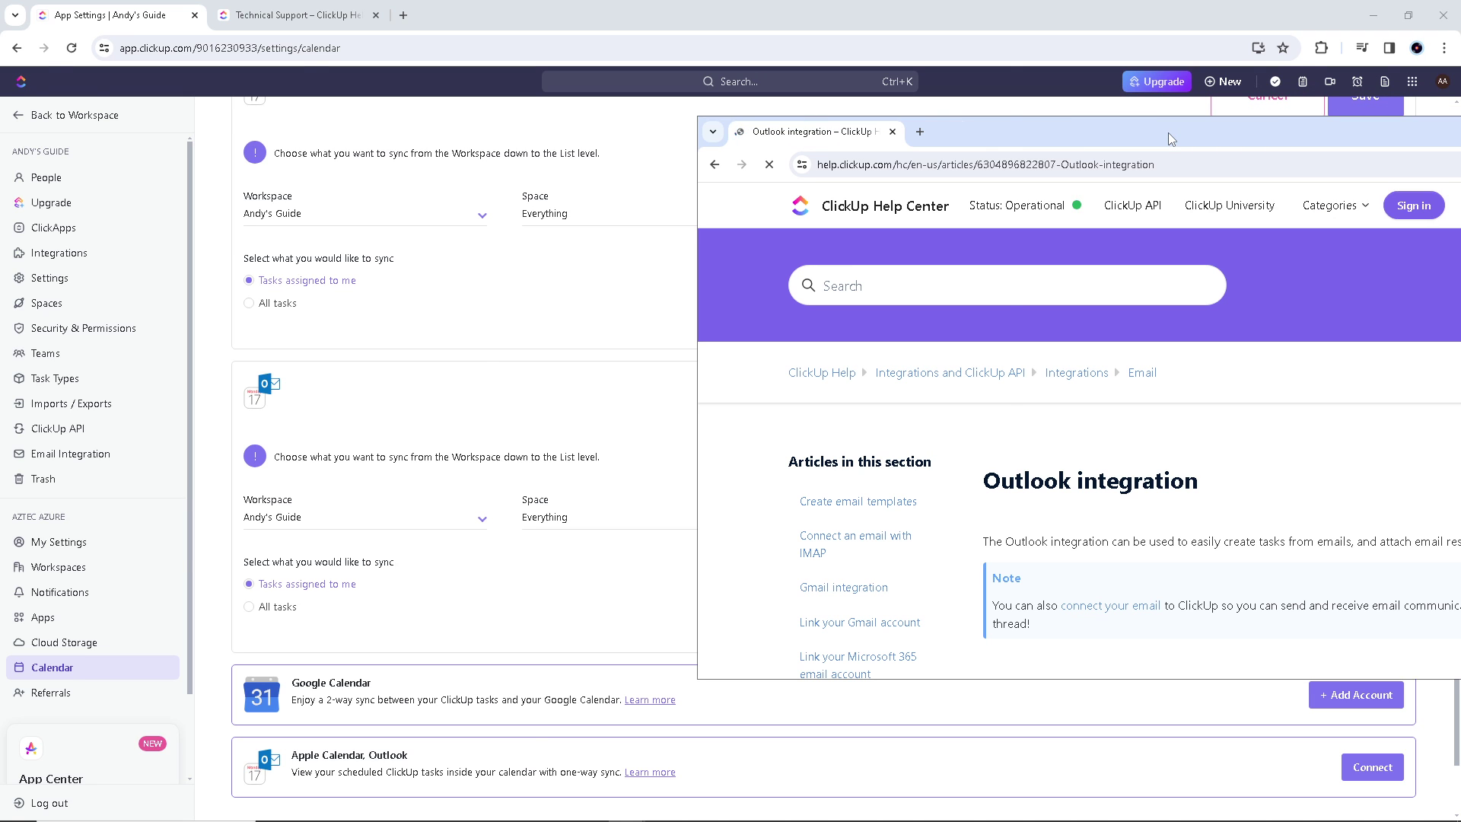
double_click(1167, 132)
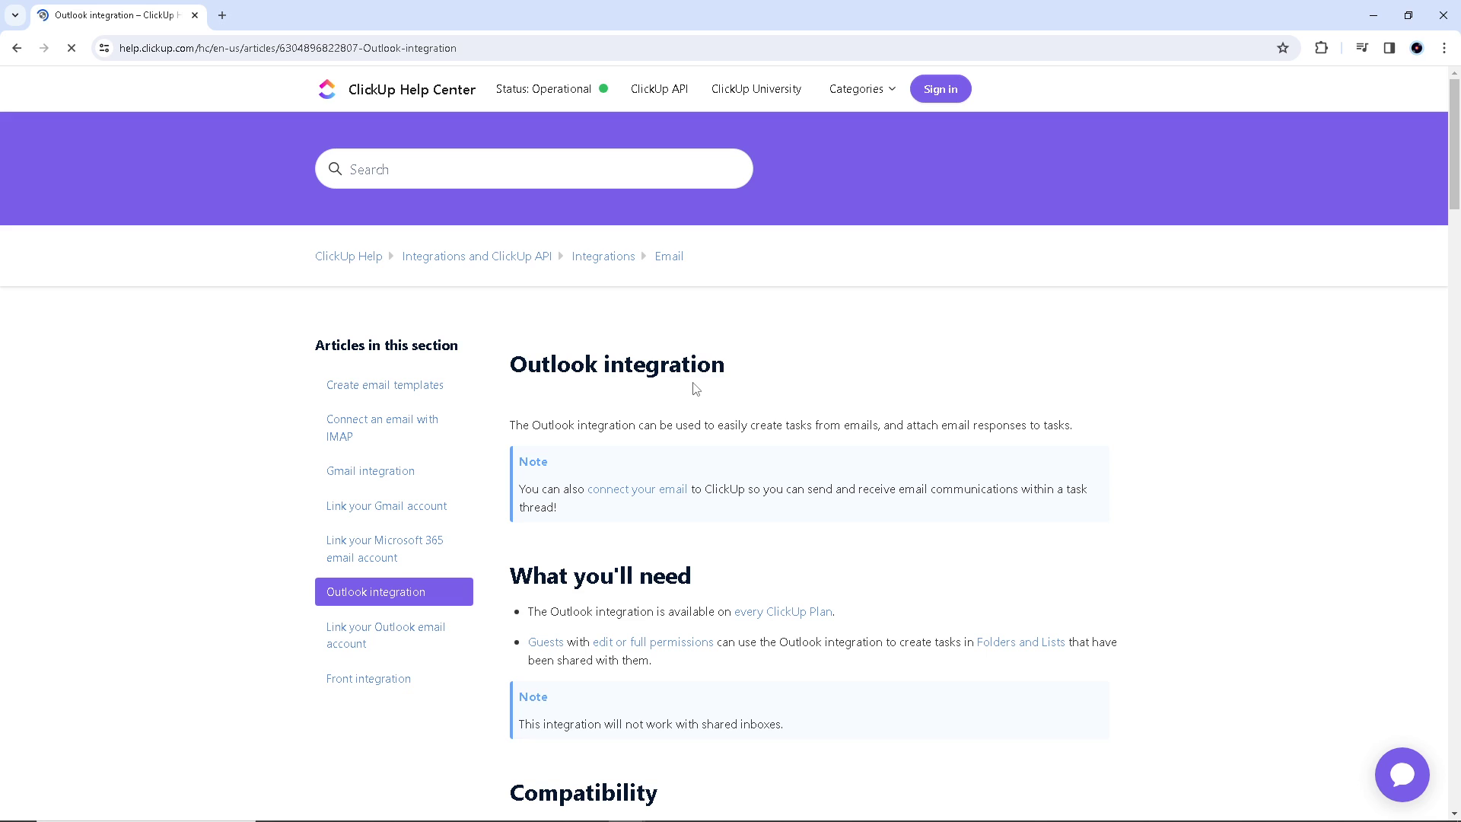
key("F11")
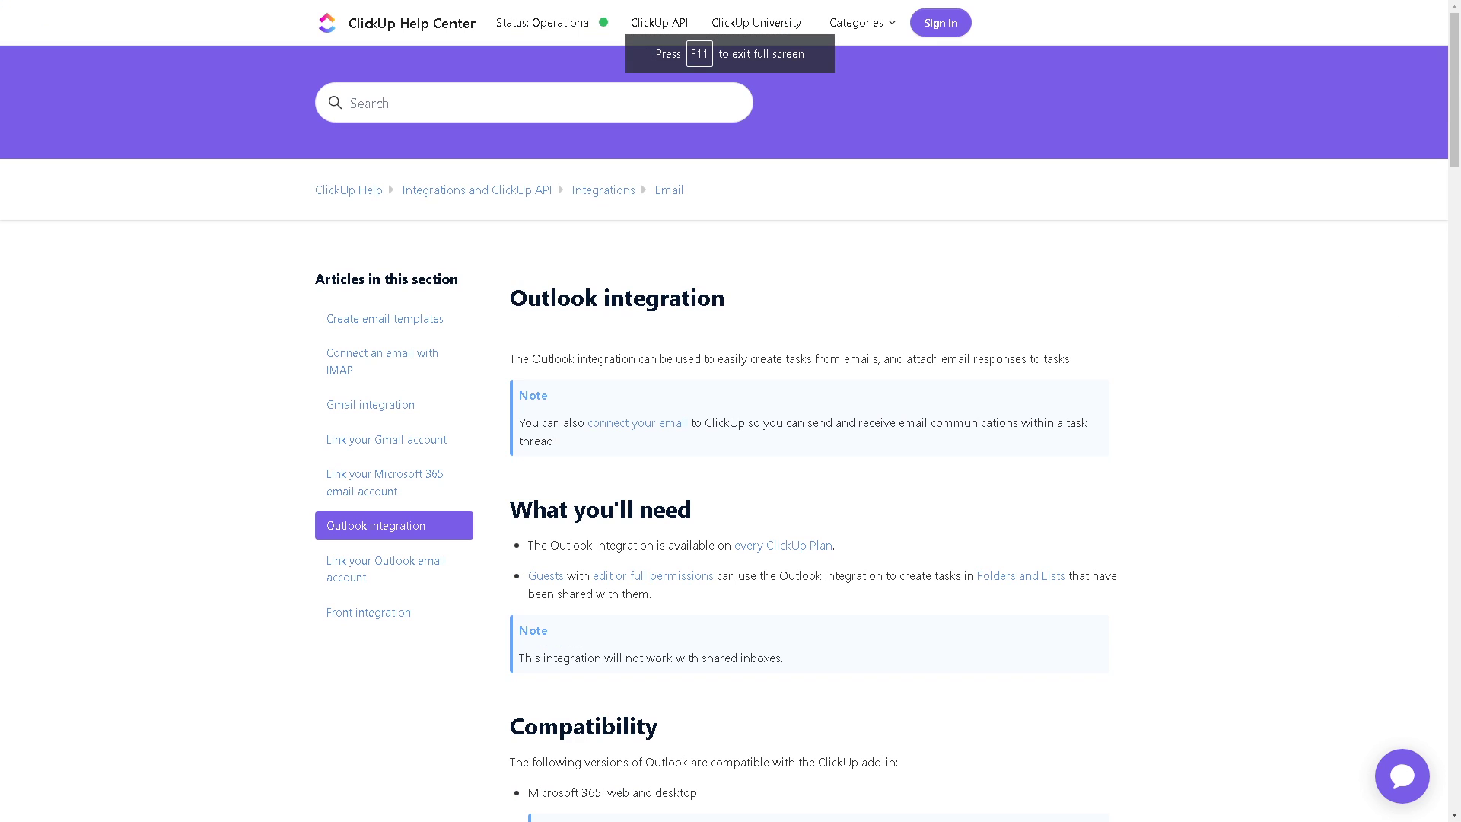